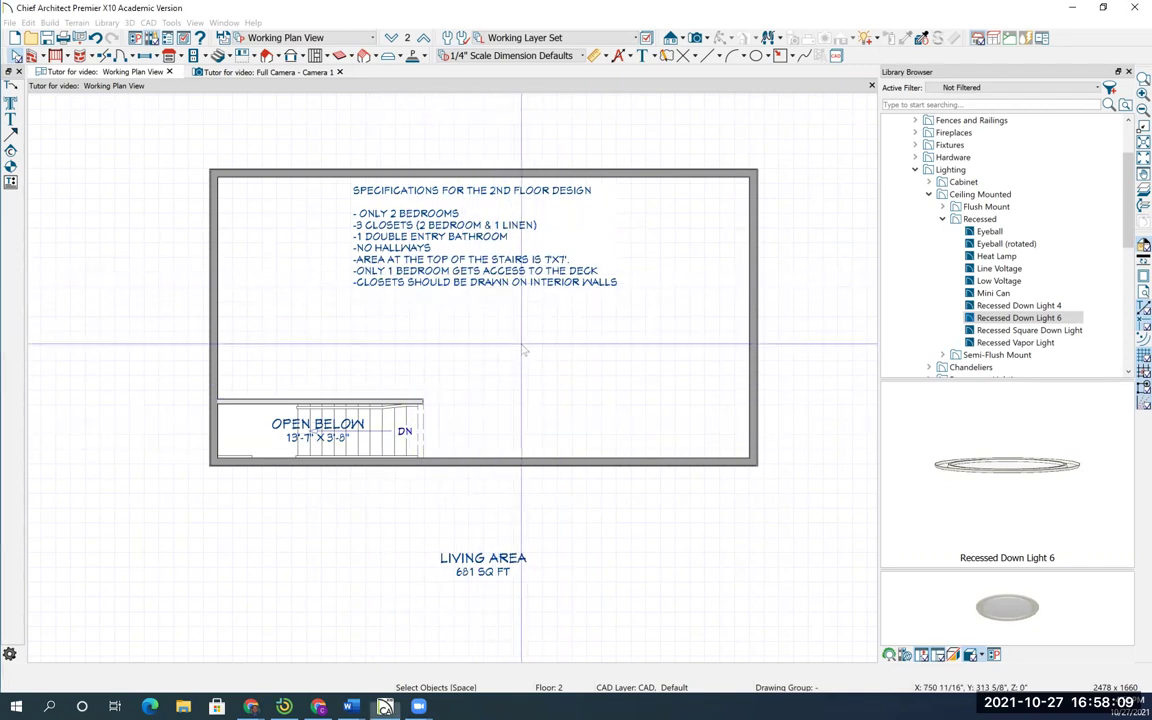
- Draw straight interior walls enclosing the landing at the top of the stairs, about 7'-6" wide by 7'-3" deep, ending at the exterior wall
middle_click_drag(524, 352, 521, 395)
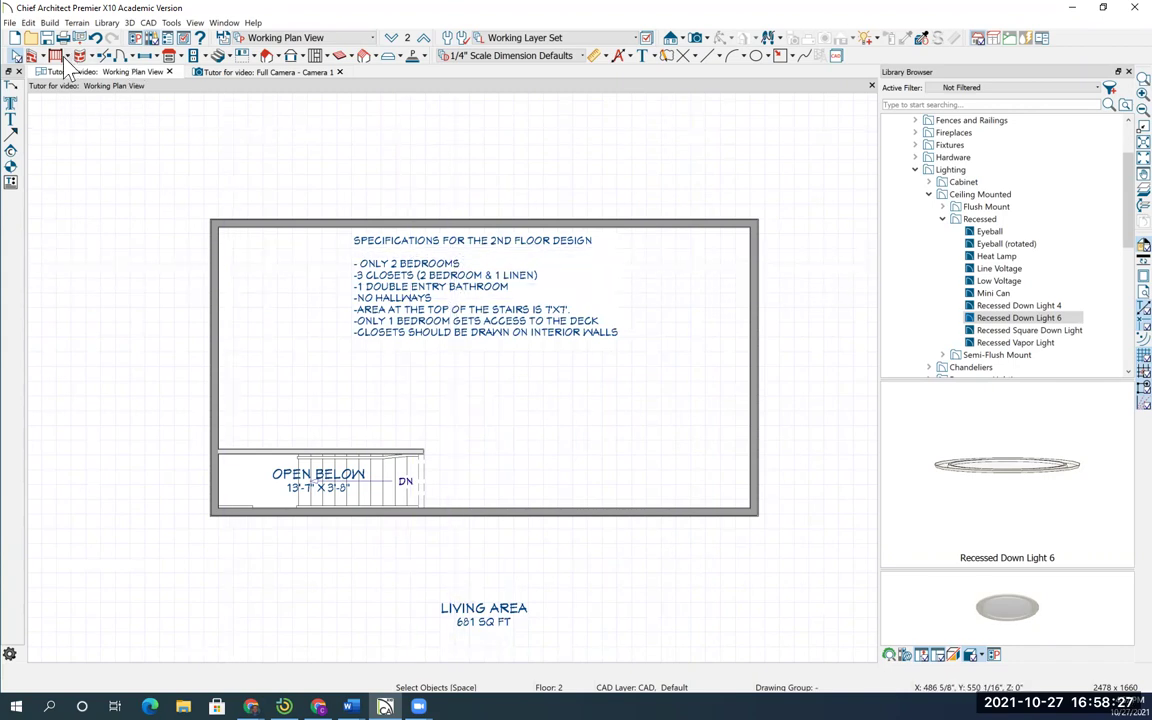
left_click(44, 58)
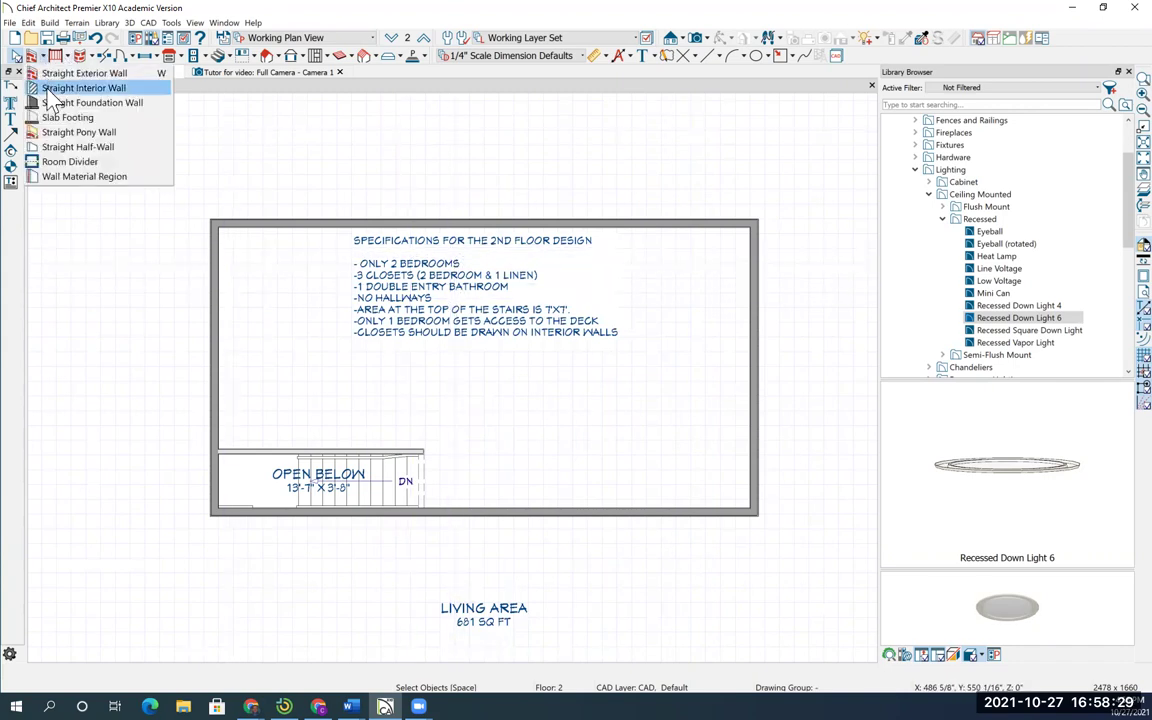
left_click(60, 88)
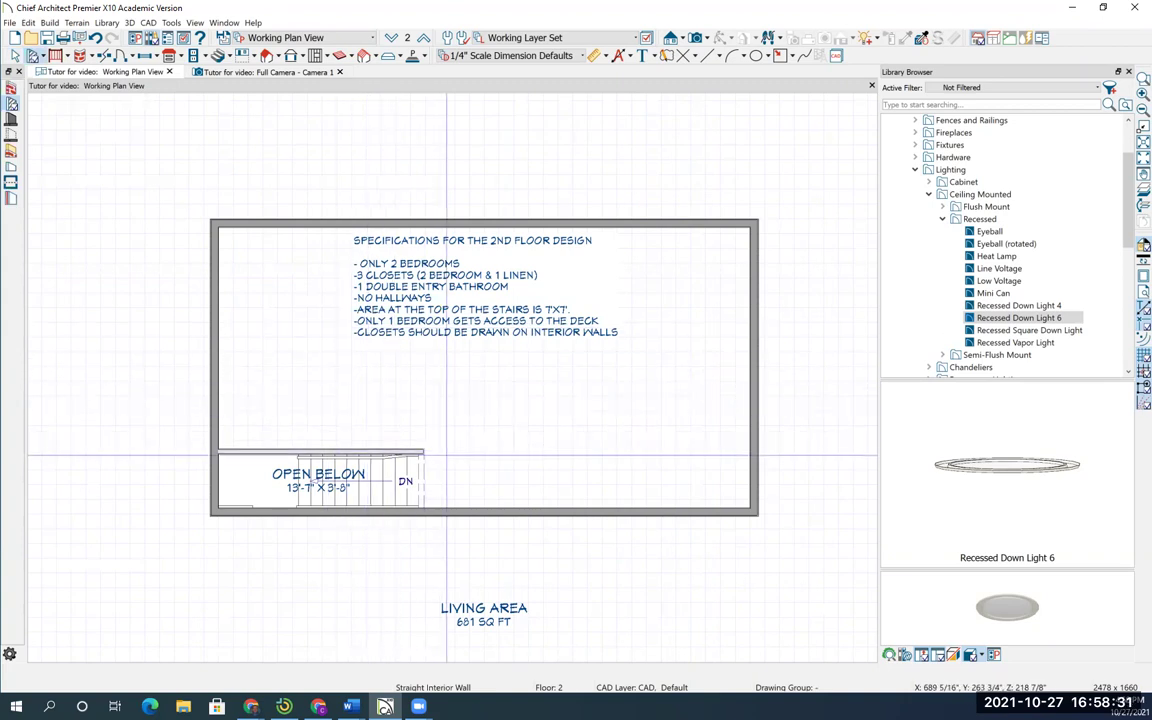
mouse_move(386, 457)
left_mouse_down()
mouse_move(422, 401)
mouse_move(547, 401)
mouse_move(536, 401)
mouse_move(537, 508)
left_mouse_up()
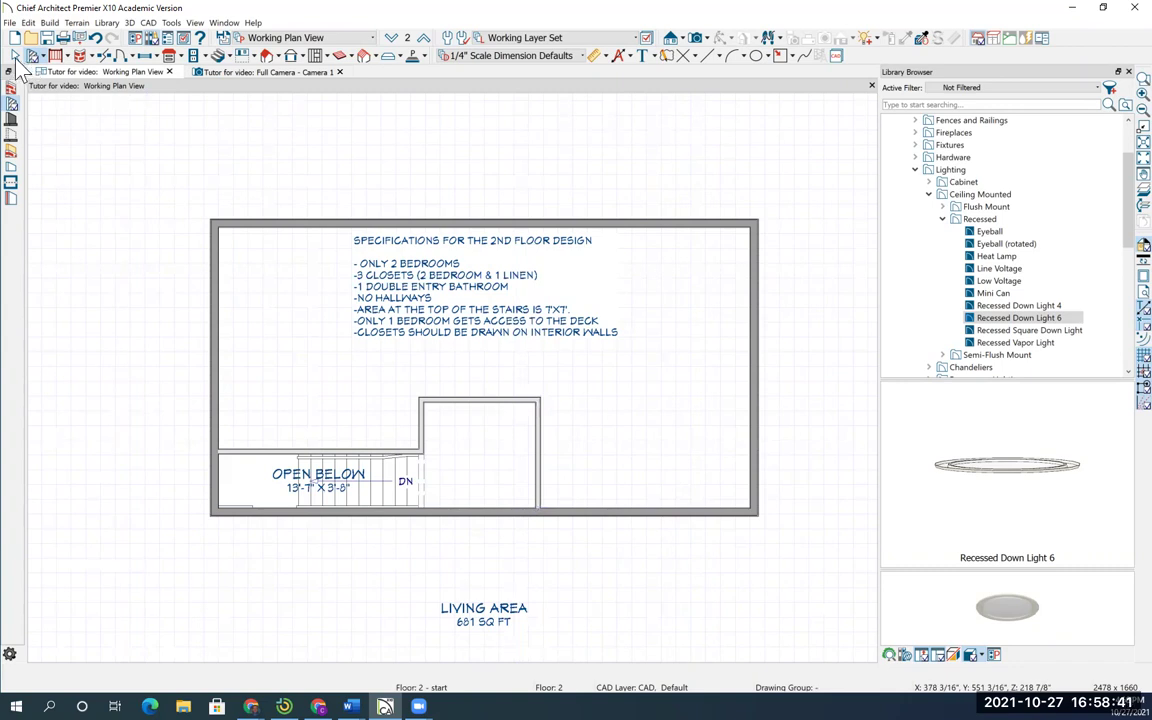
- Set both the width and the depth of the landing at the top of the stairs to 7'
scroll(525, 440, "up", 3)
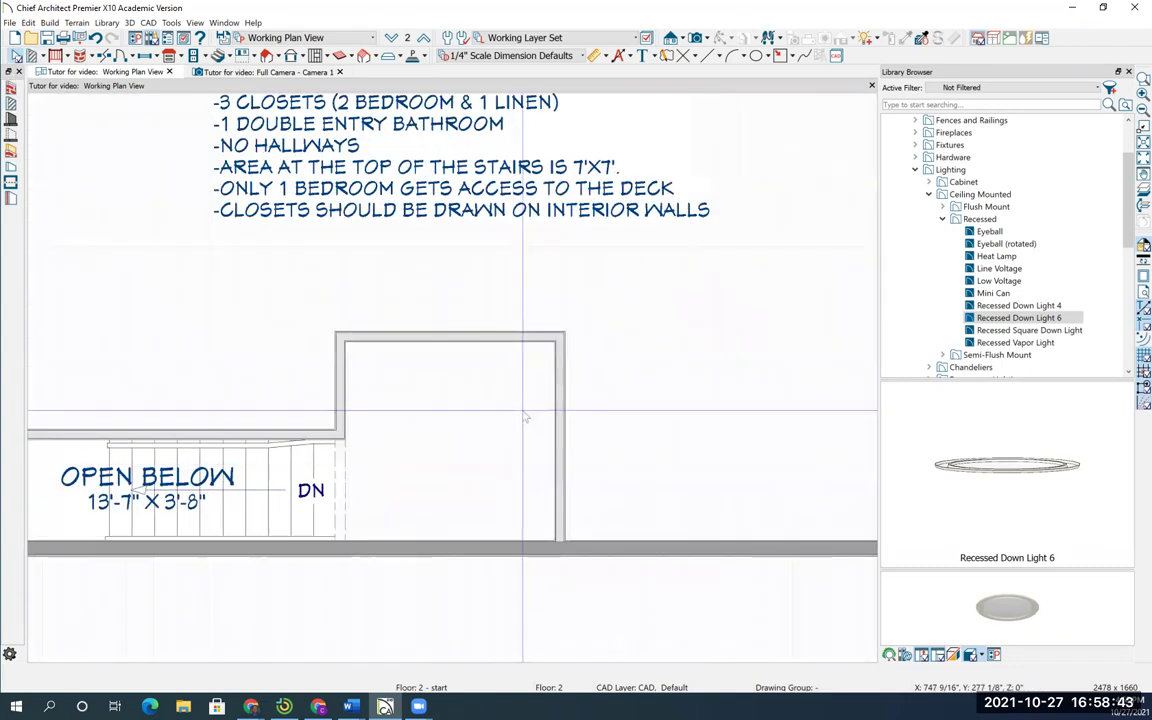
left_click(558, 386)
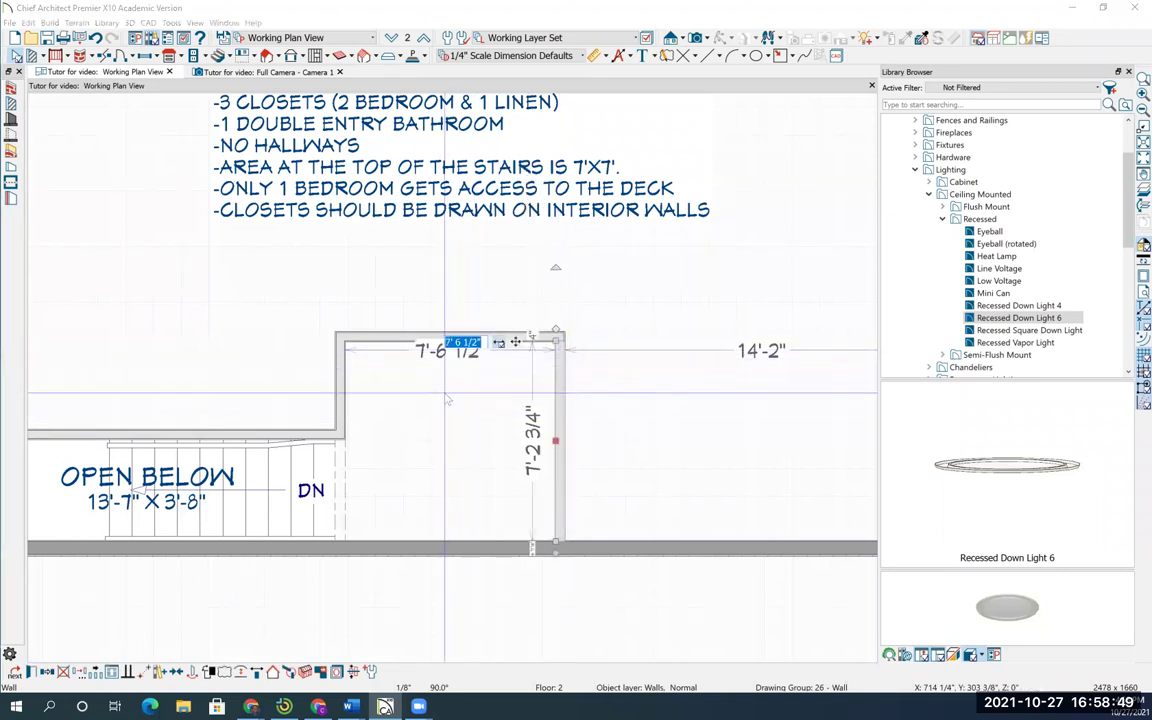
key("Return")
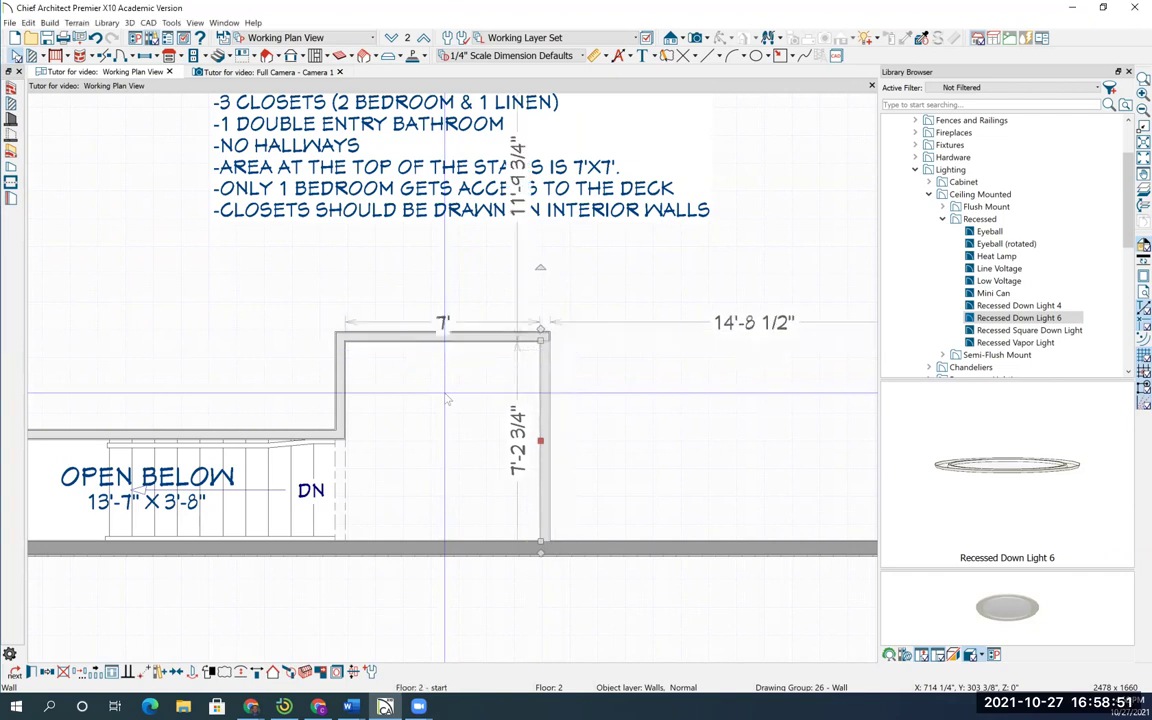
left_click(436, 341)
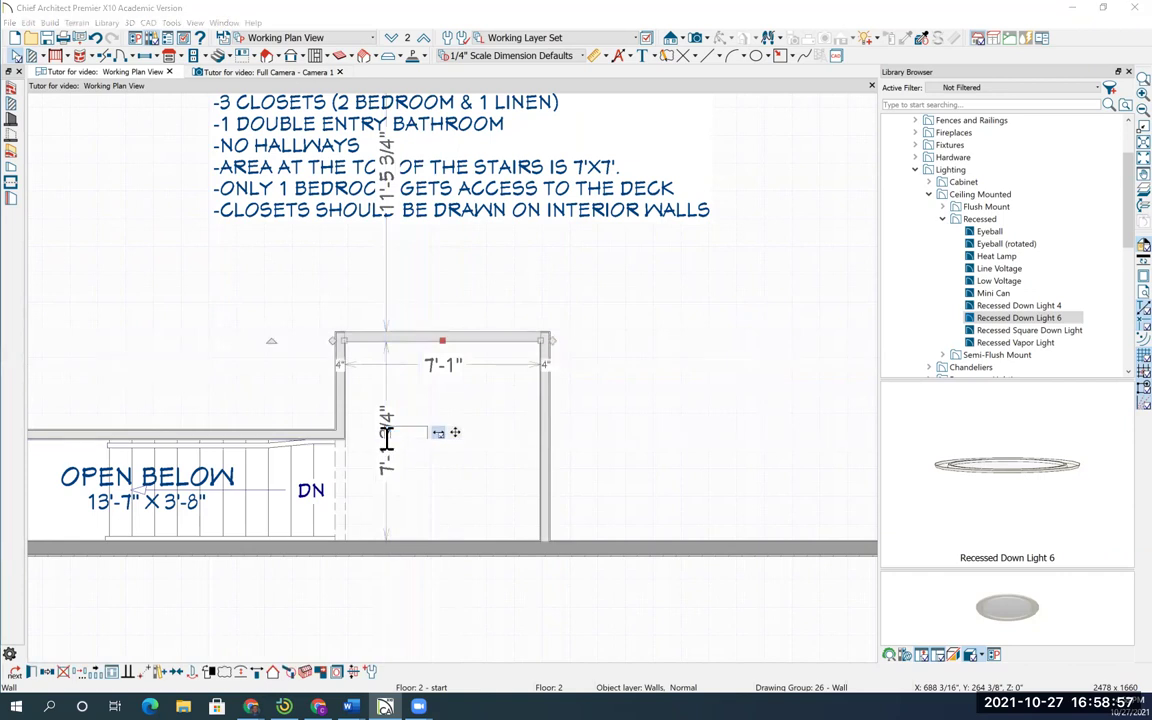
type("7")
key("Return")
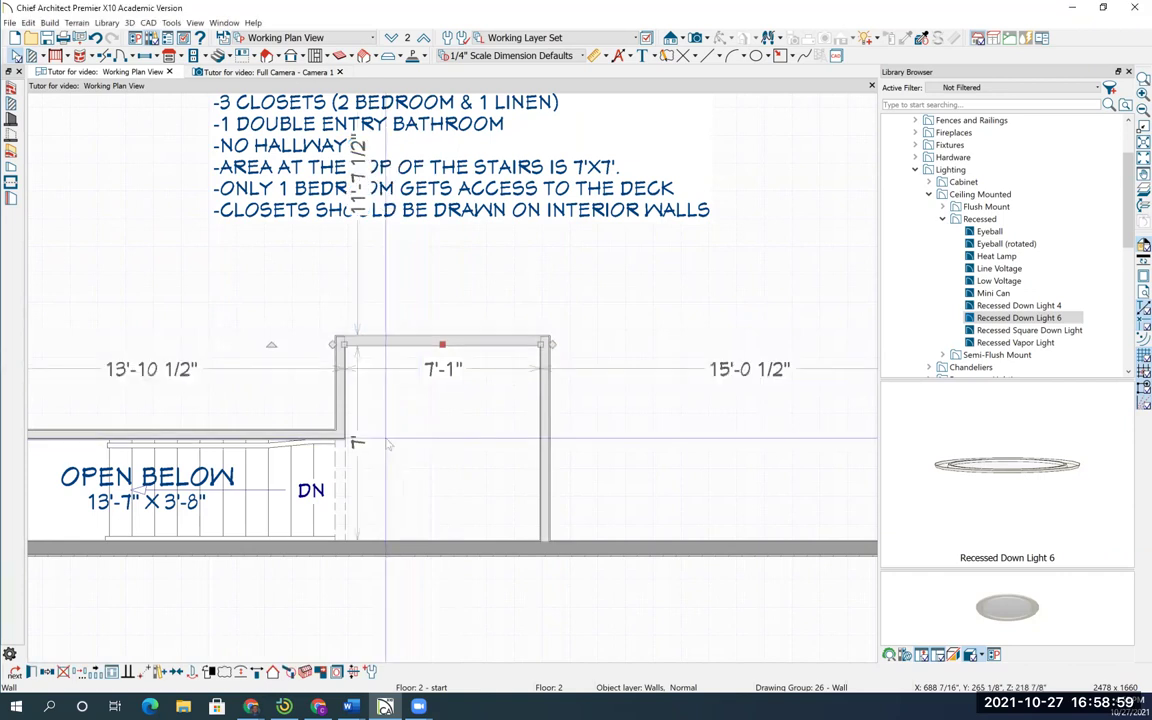
left_click(513, 535)
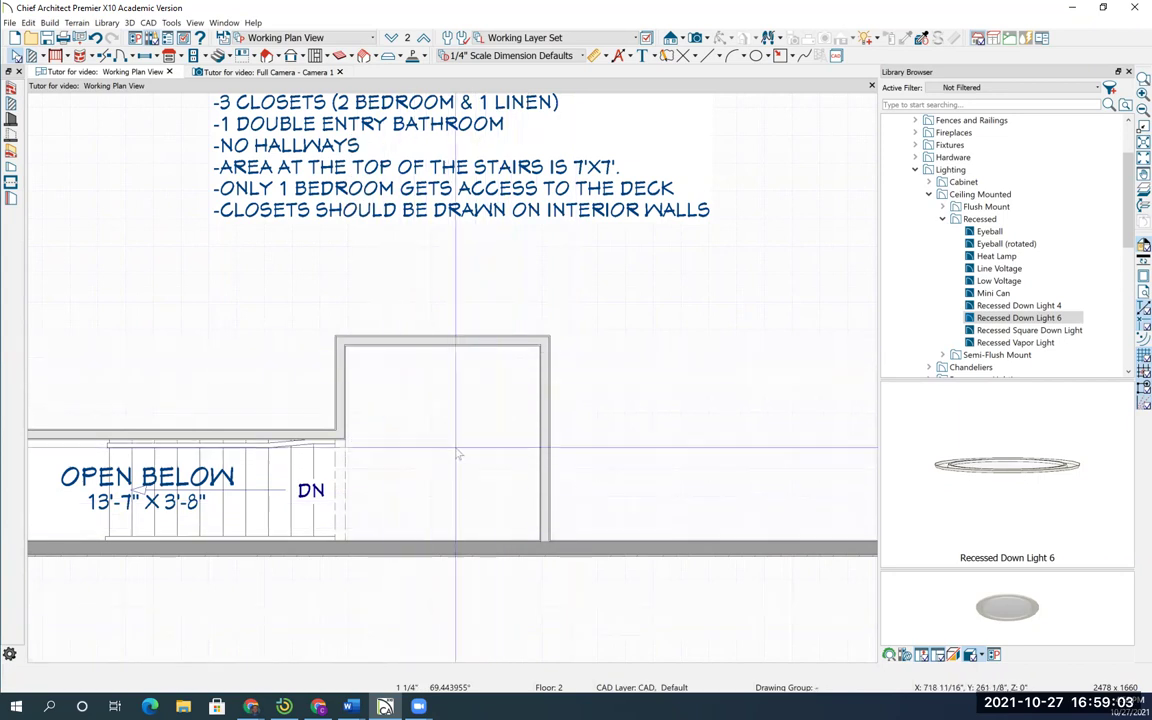
- Draw a deck with two angled corners from straight deck railings outside the upper exterior wall, about 16'-8" by 6'-9"
scroll(458, 455, "down", 2)
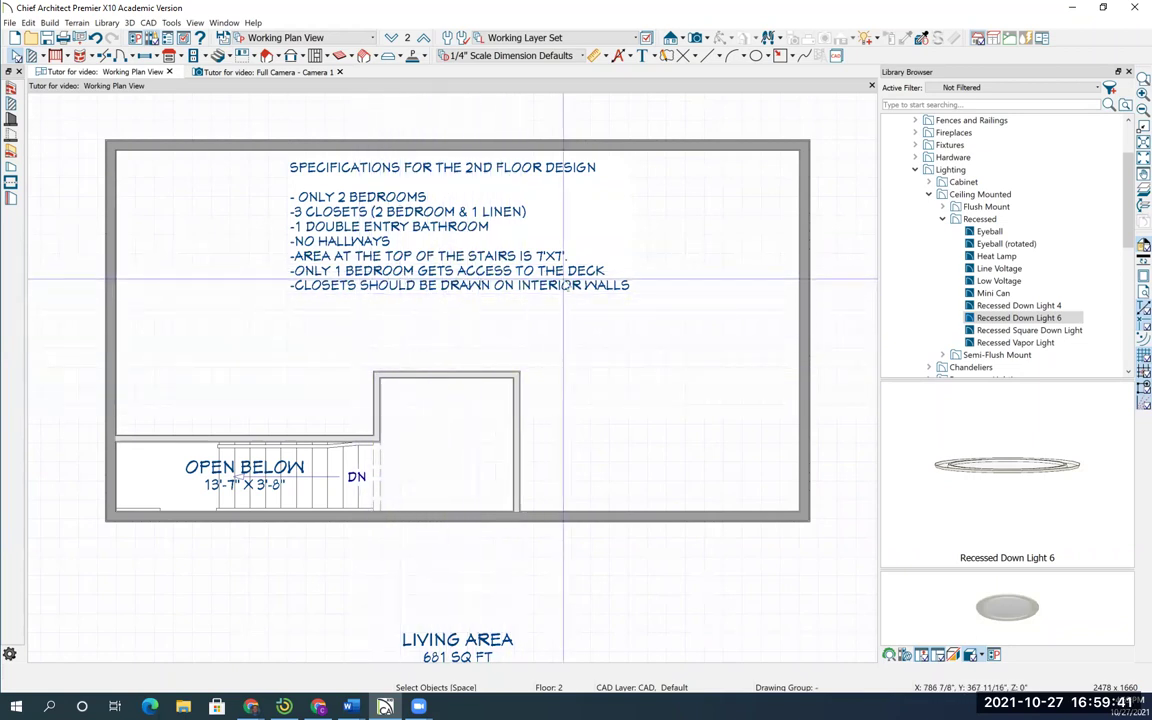
left_click(547, 354)
left_click_drag(547, 354, 535, 437)
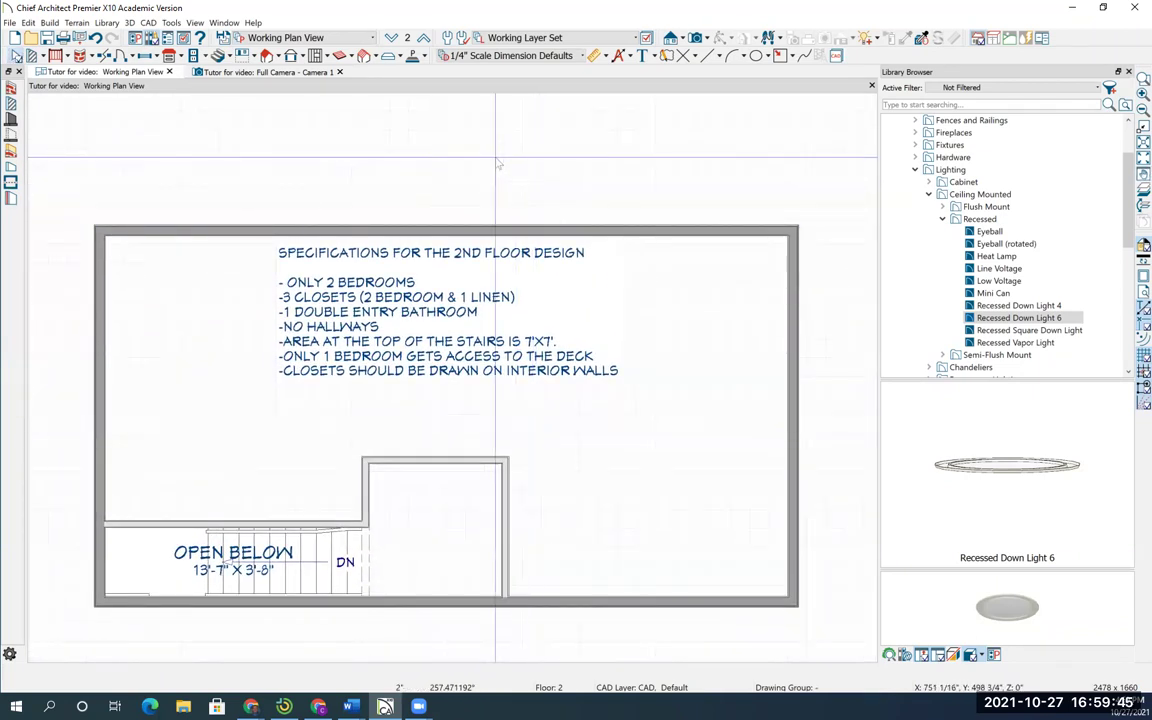
left_click_drag(562, 314, 550, 432)
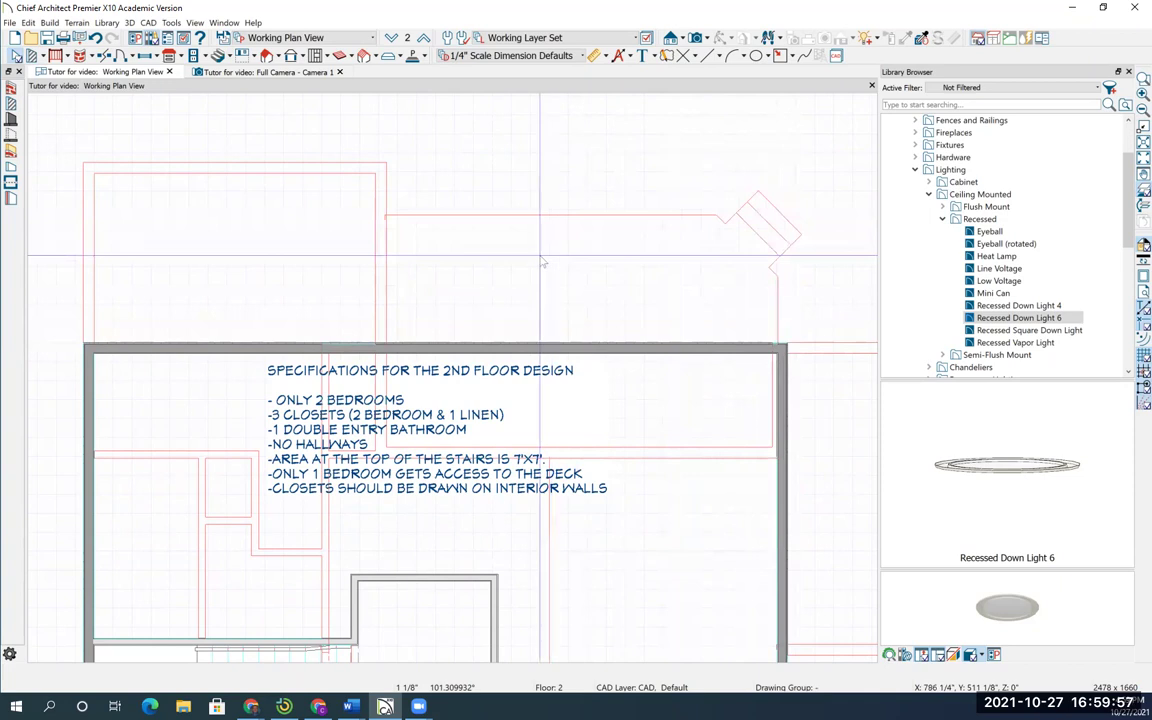
left_click(70, 57)
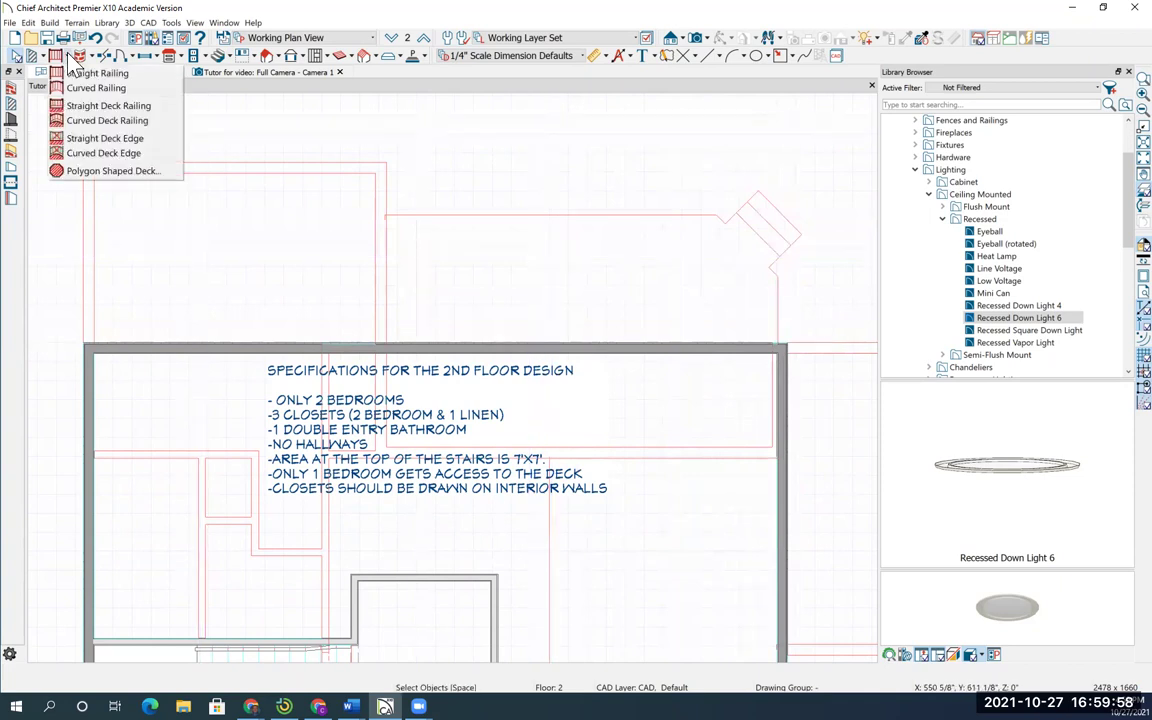
left_click(109, 108)
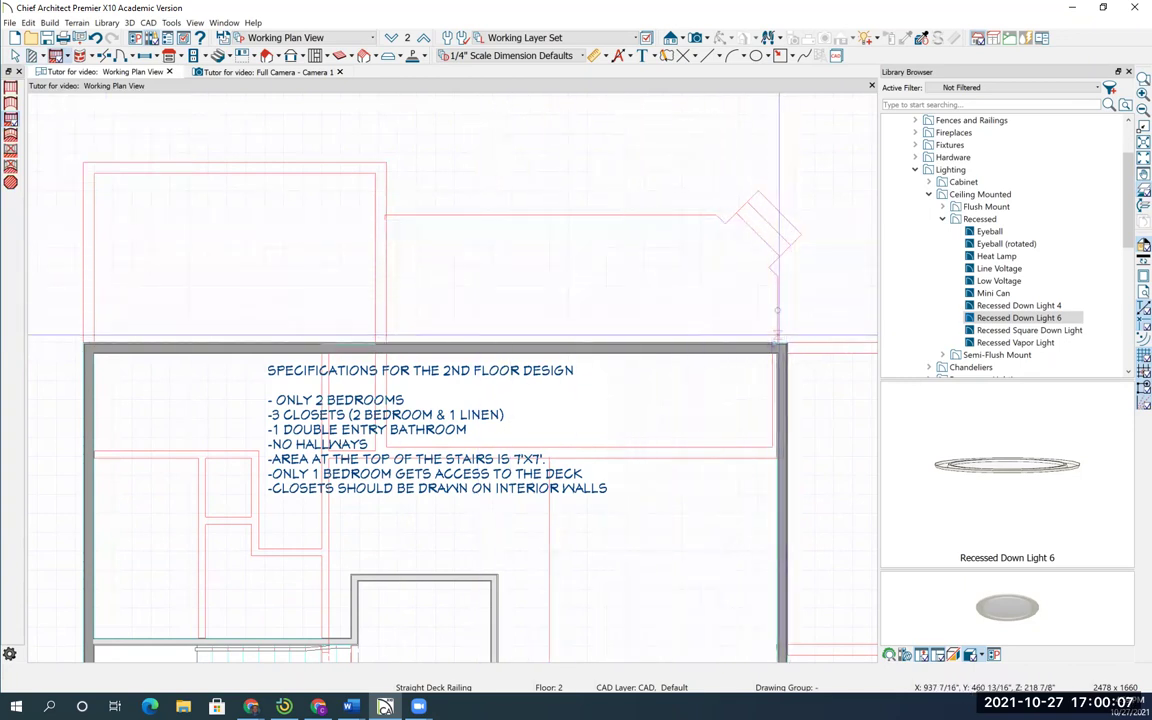
mouse_move(776, 344)
left_mouse_down()
mouse_move(780, 287)
mouse_move(720, 217)
mouse_move(497, 217)
left_mouse_up()
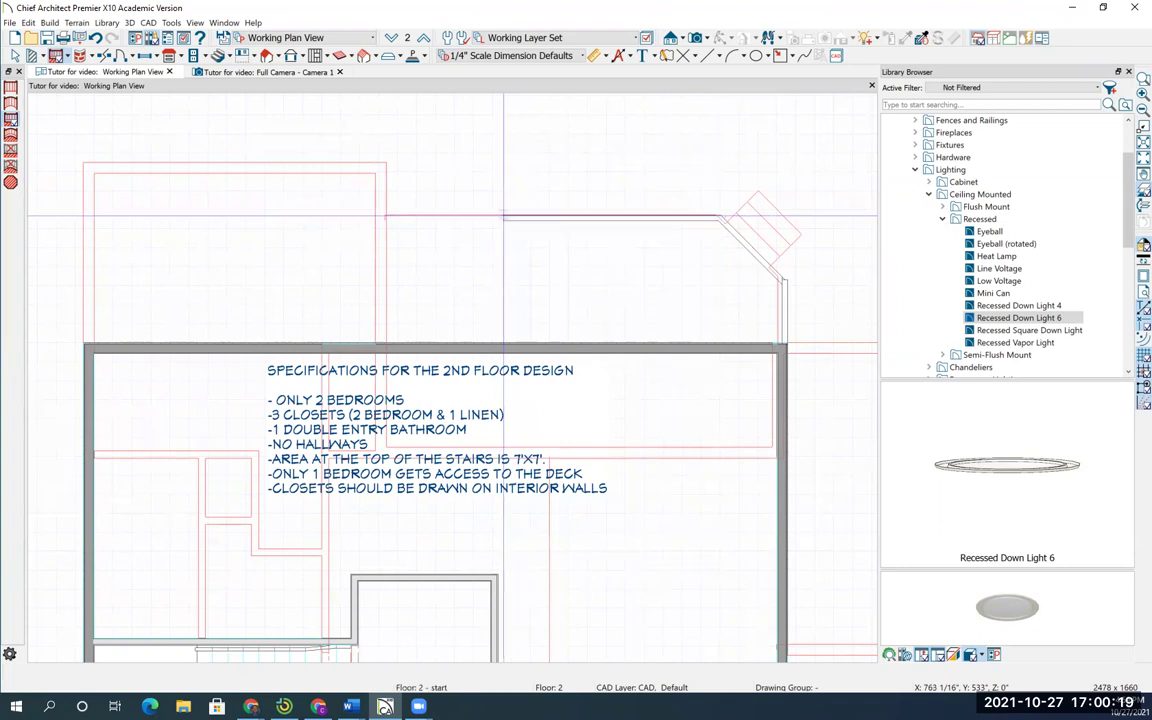
left_click_drag(503, 215, 440, 345)
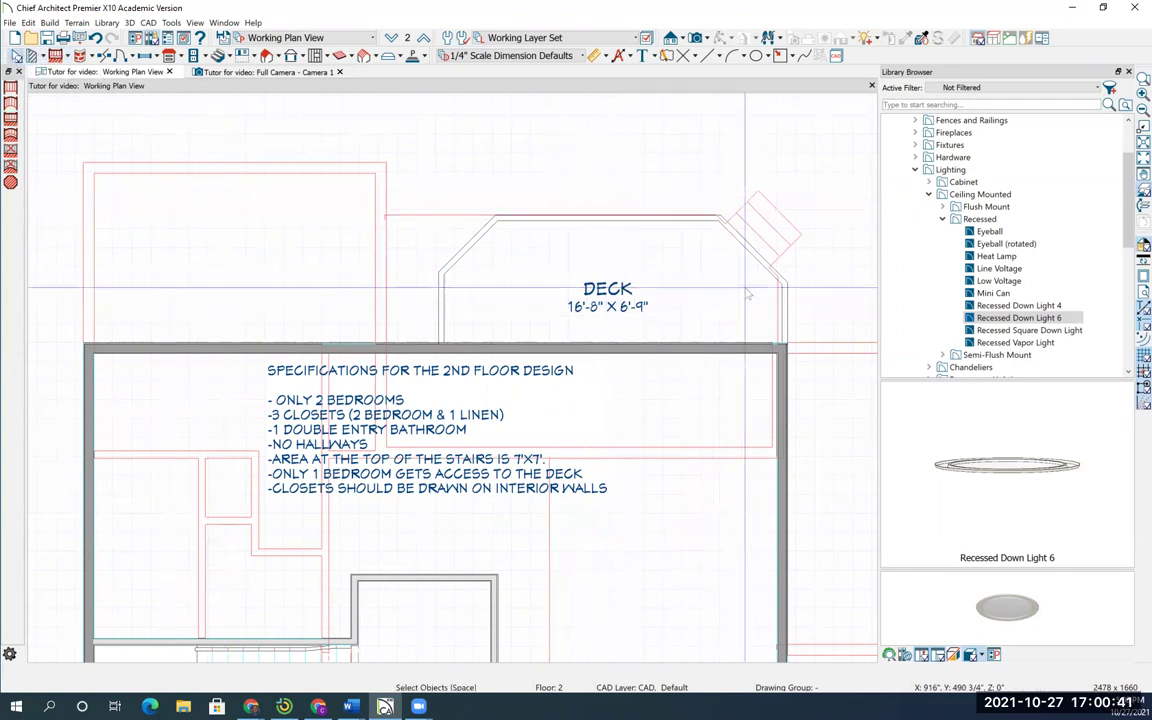
- Align the deck's long outer railing and its right angled railing with the walls below
right_click(787, 309)
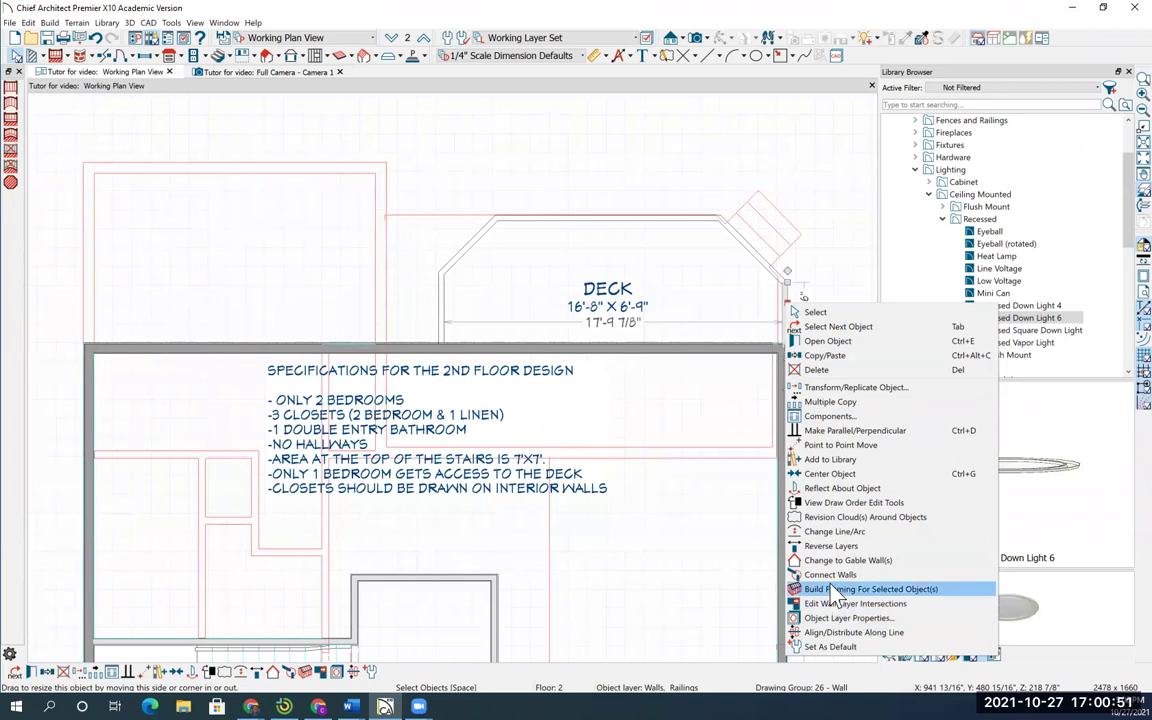
right_click(608, 218)
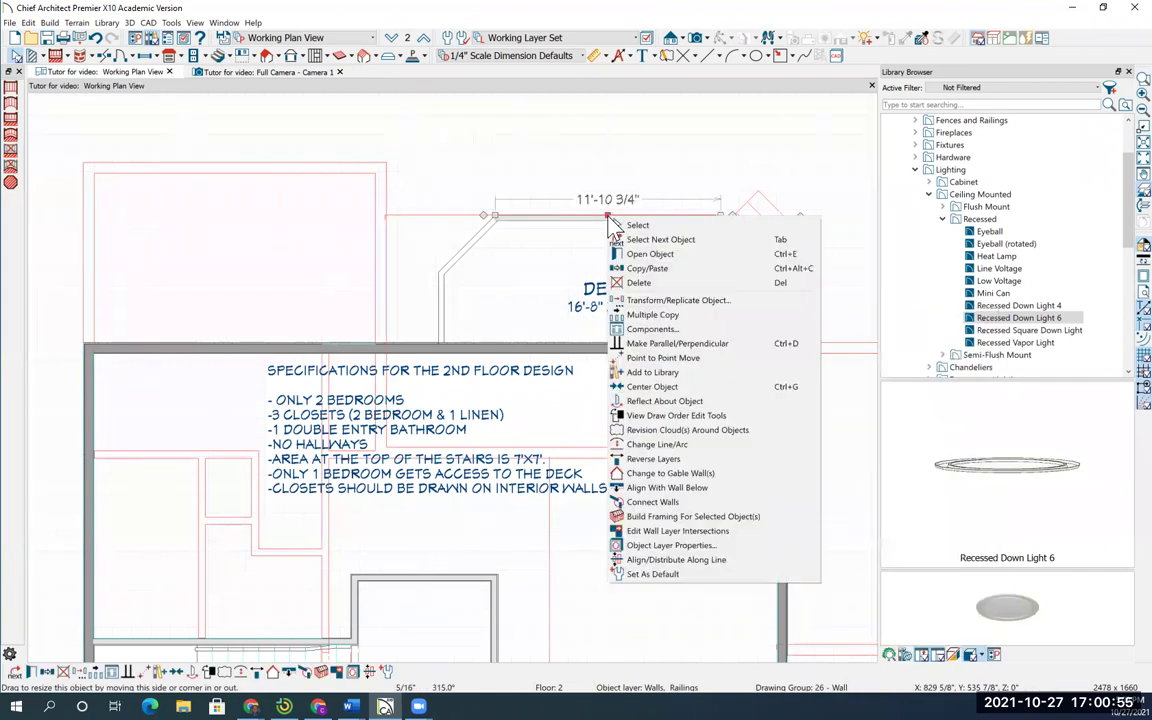
left_click(690, 487)
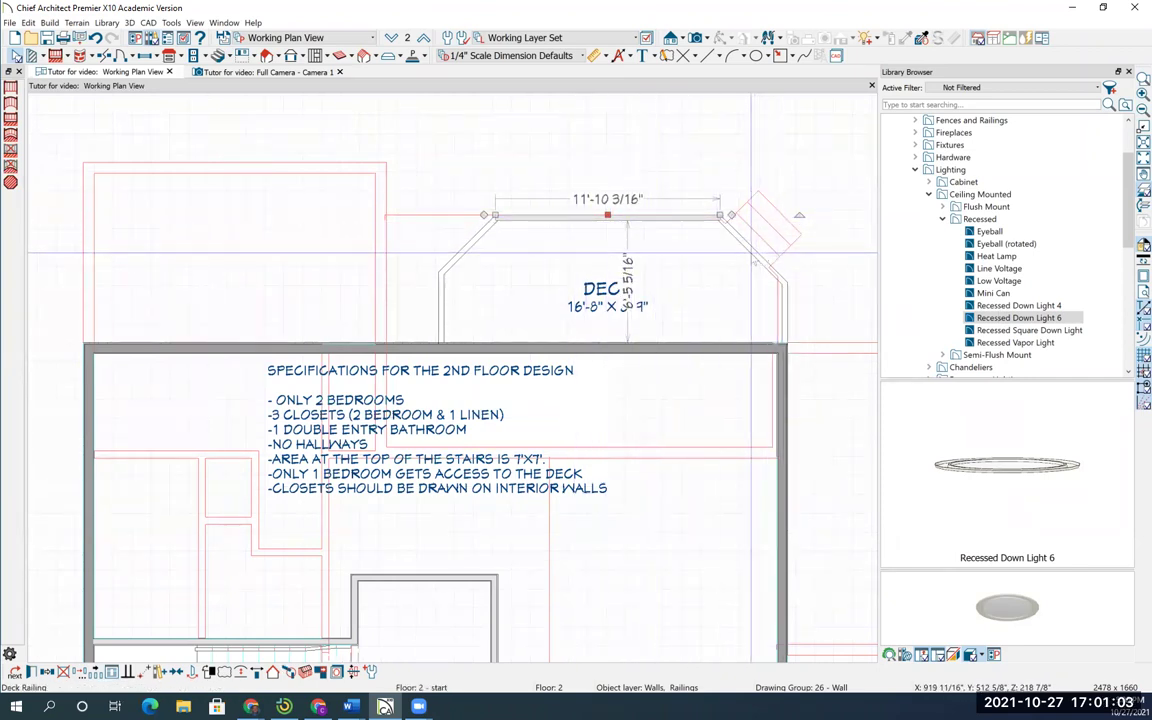
right_click(755, 260)
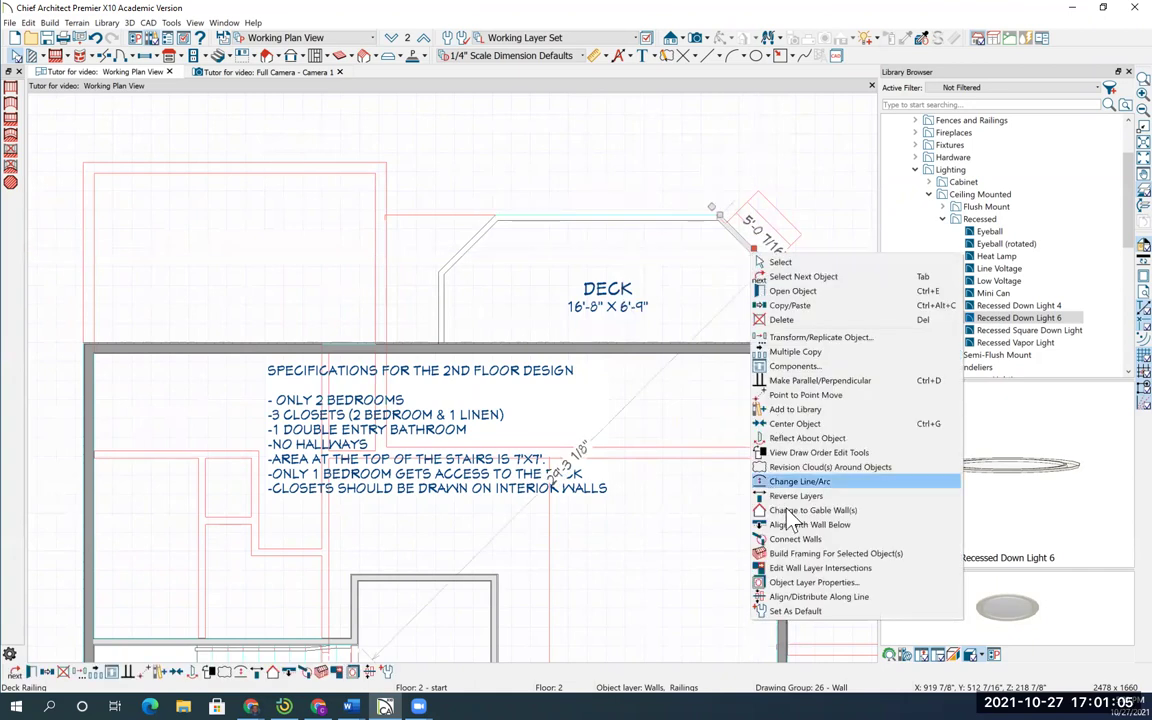
left_click(810, 525)
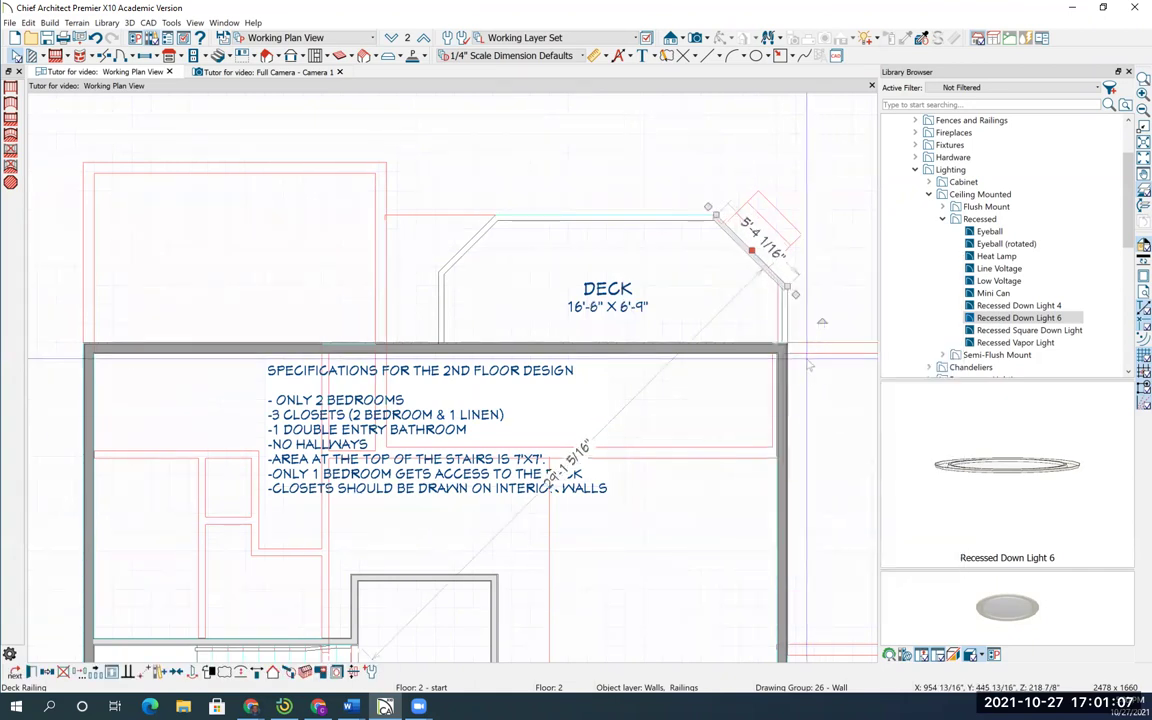
- Move the deck's short right side railing slightly inward and align it with the wall below
right_click(789, 311)
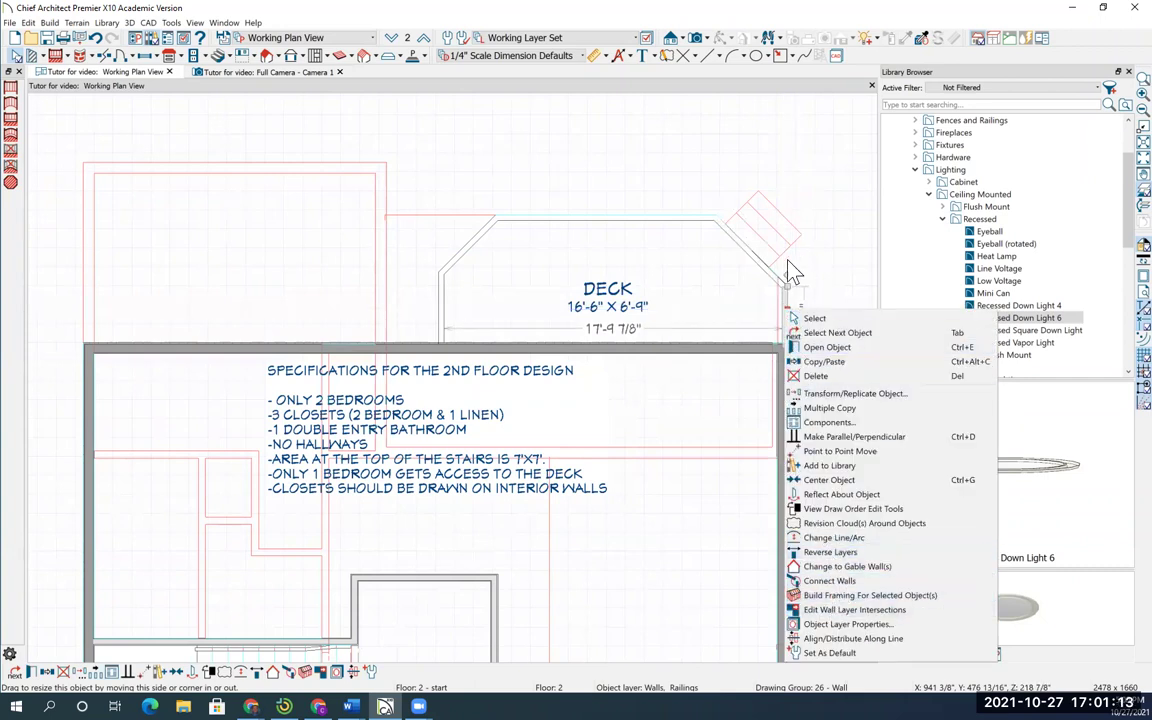
left_click(814, 318)
scroll(798, 315, "up", 4)
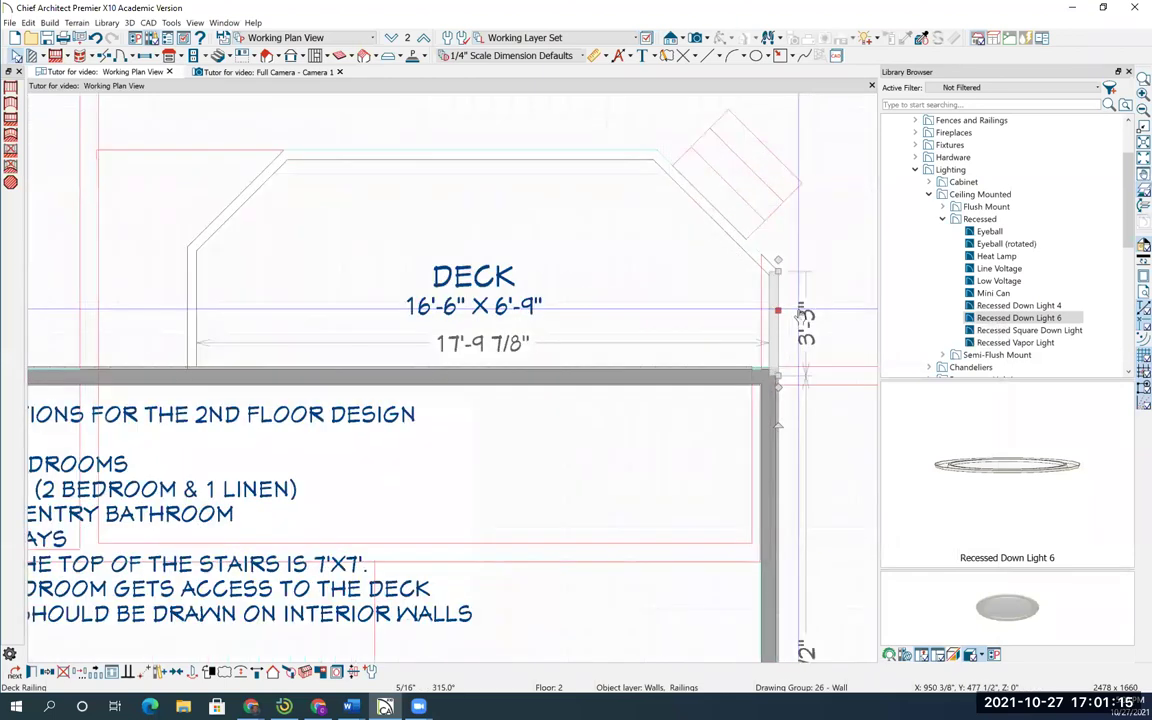
scroll(798, 315, "up", 1)
left_click_drag(763, 312, 748, 318)
right_click(742, 291)
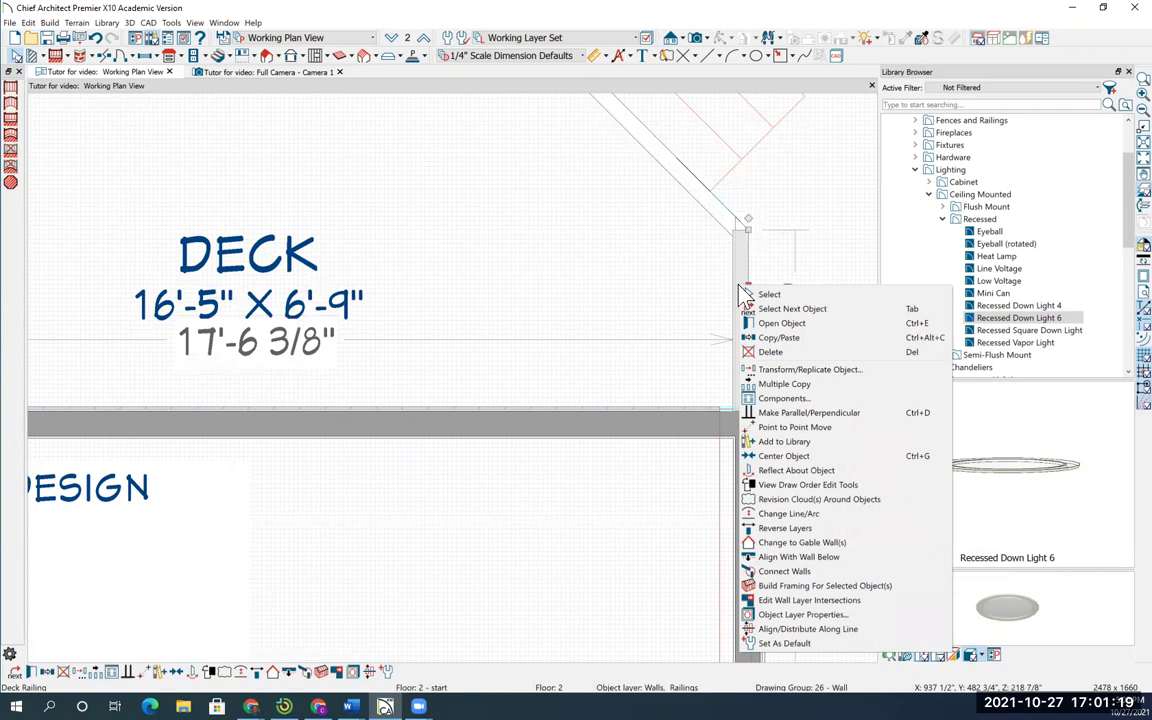
left_click(800, 557)
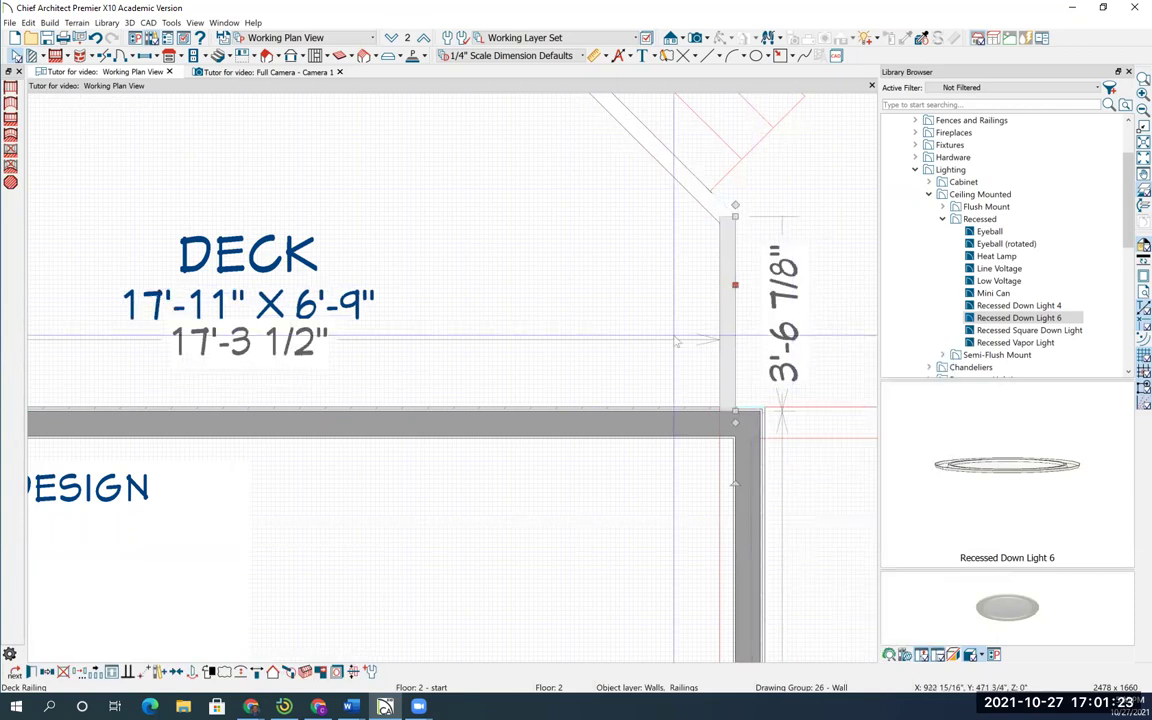
- Shift the deck's left side railing slightly outward so the distance between the side railings is about 17'-5 1/2"
scroll(676, 342, "down", 4)
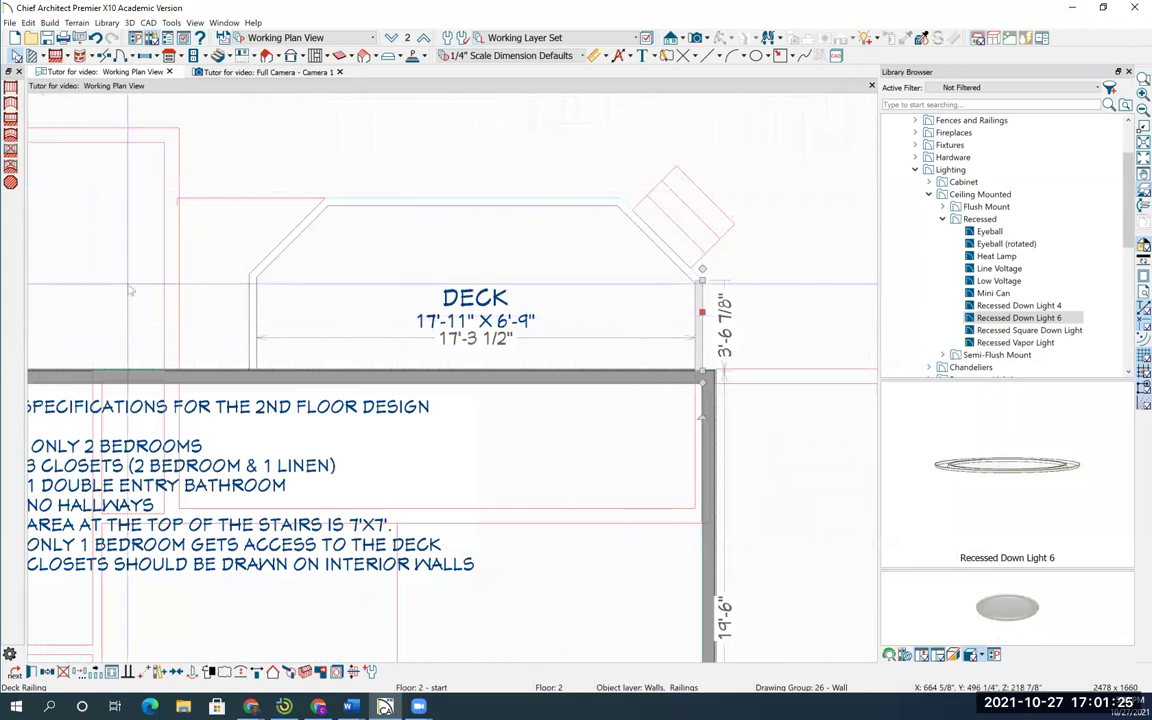
middle_click_drag(223, 300, 277, 308)
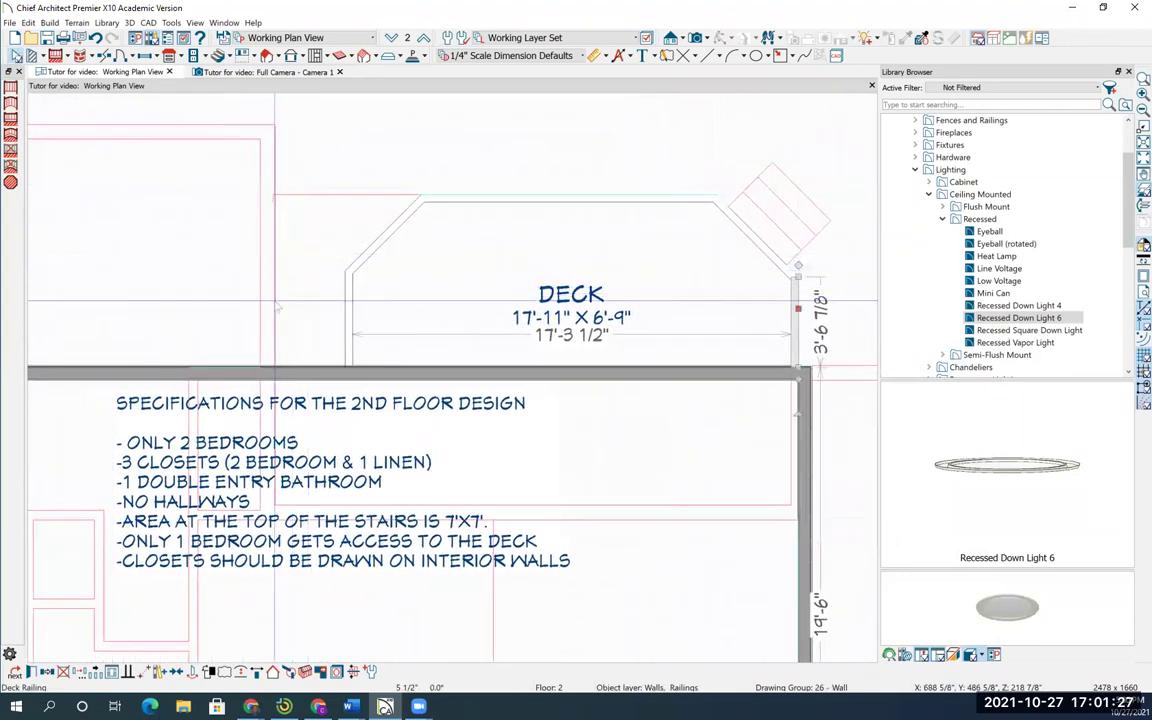
scroll(277, 237, "down", 2)
scroll(277, 259, "up", 1)
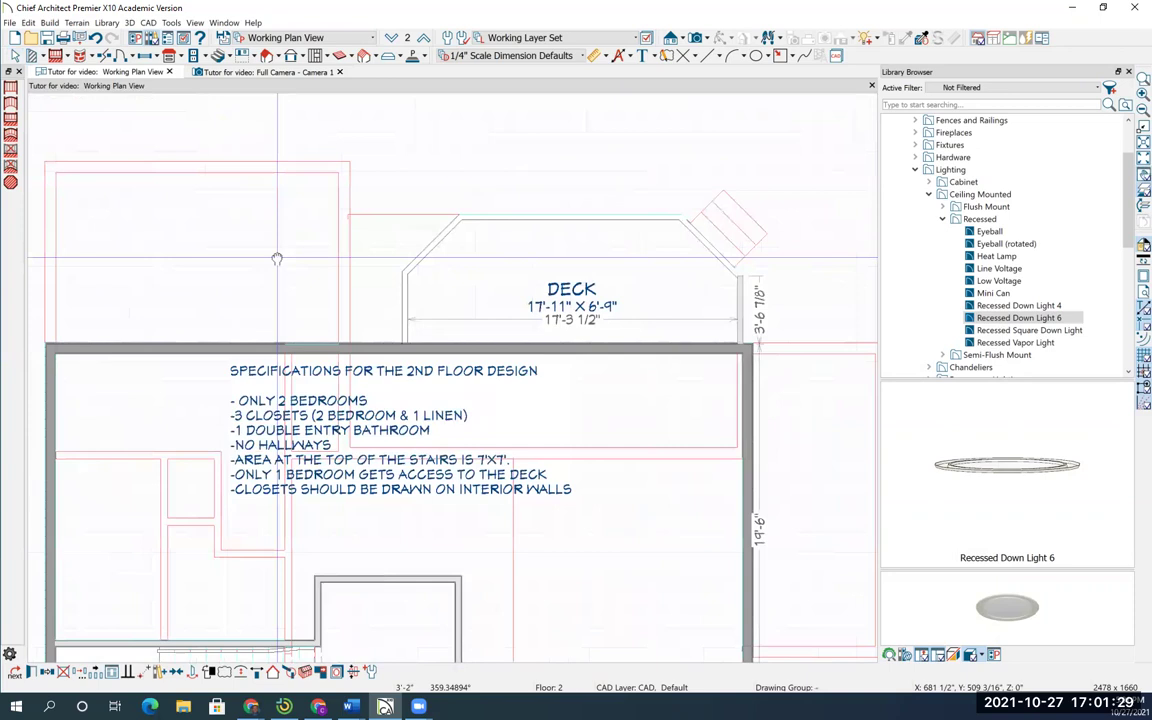
middle_click_drag(277, 259, 286, 259)
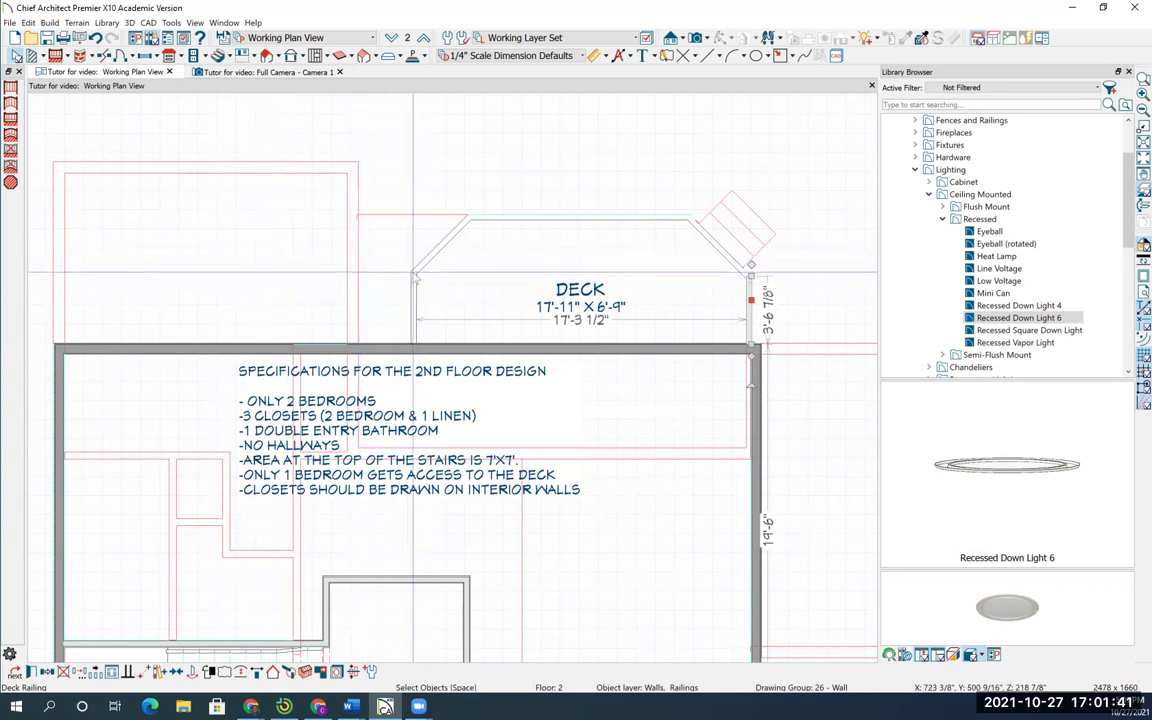
left_click(620, 262)
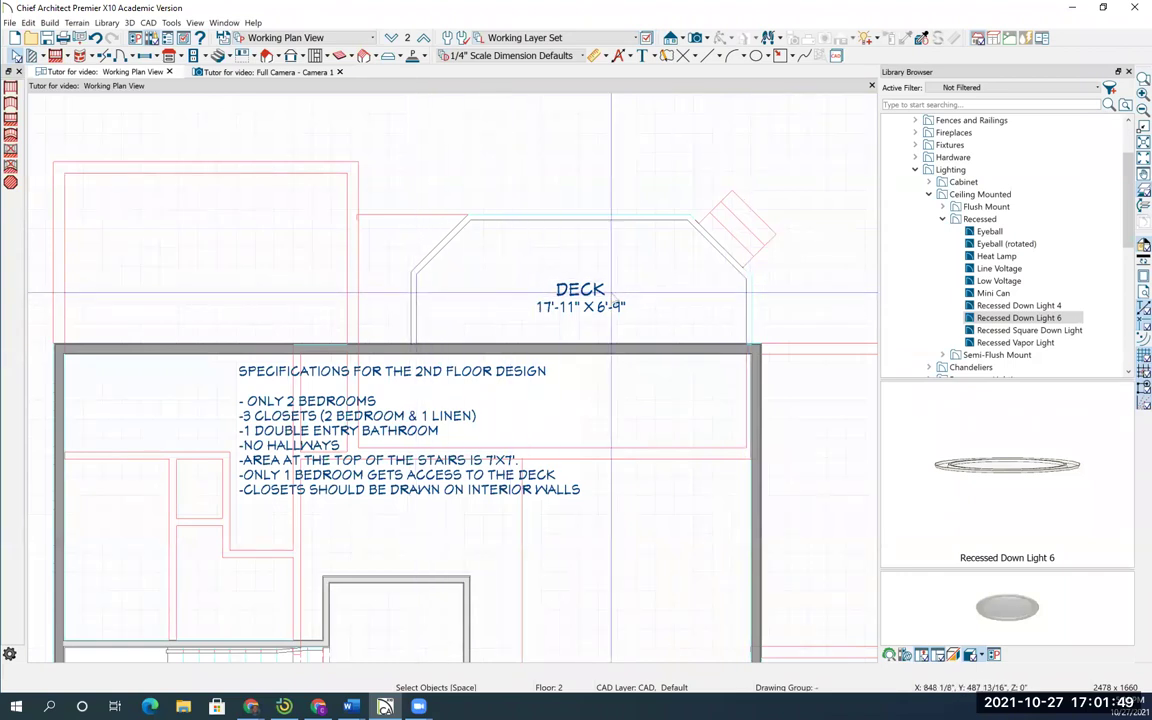
left_click(414, 305)
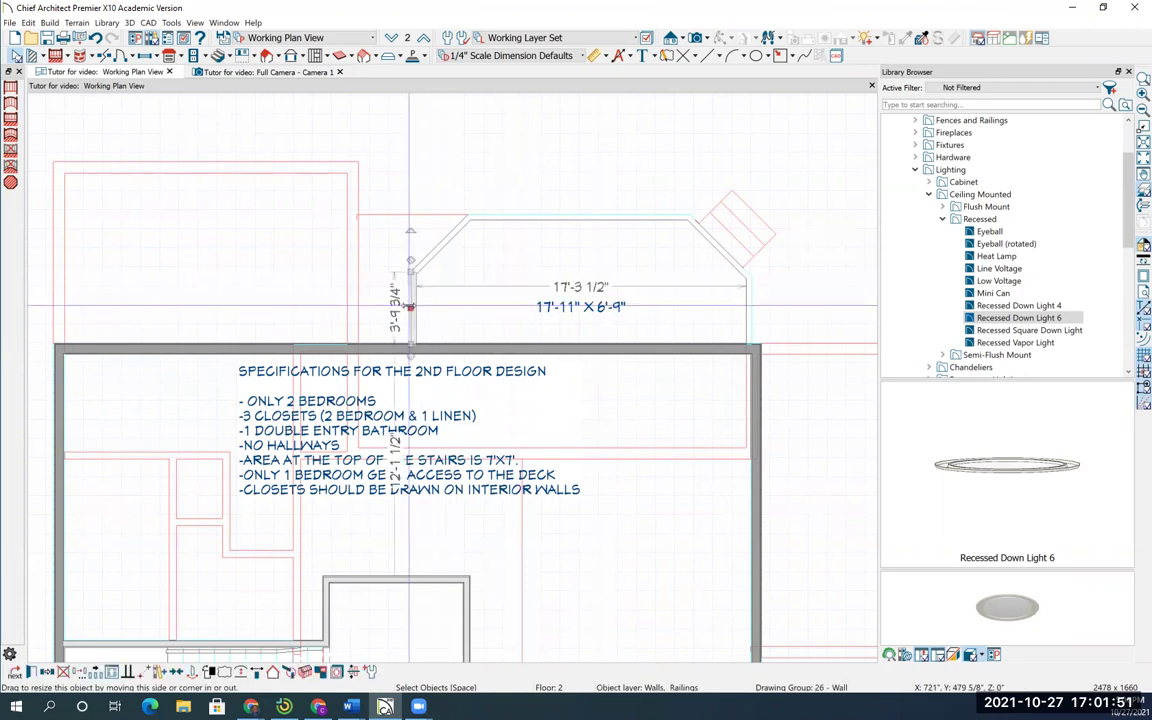
scroll(411, 308, "up", 1)
left_click_drag(411, 308, 405, 310)
scroll(408, 308, "down", 2)
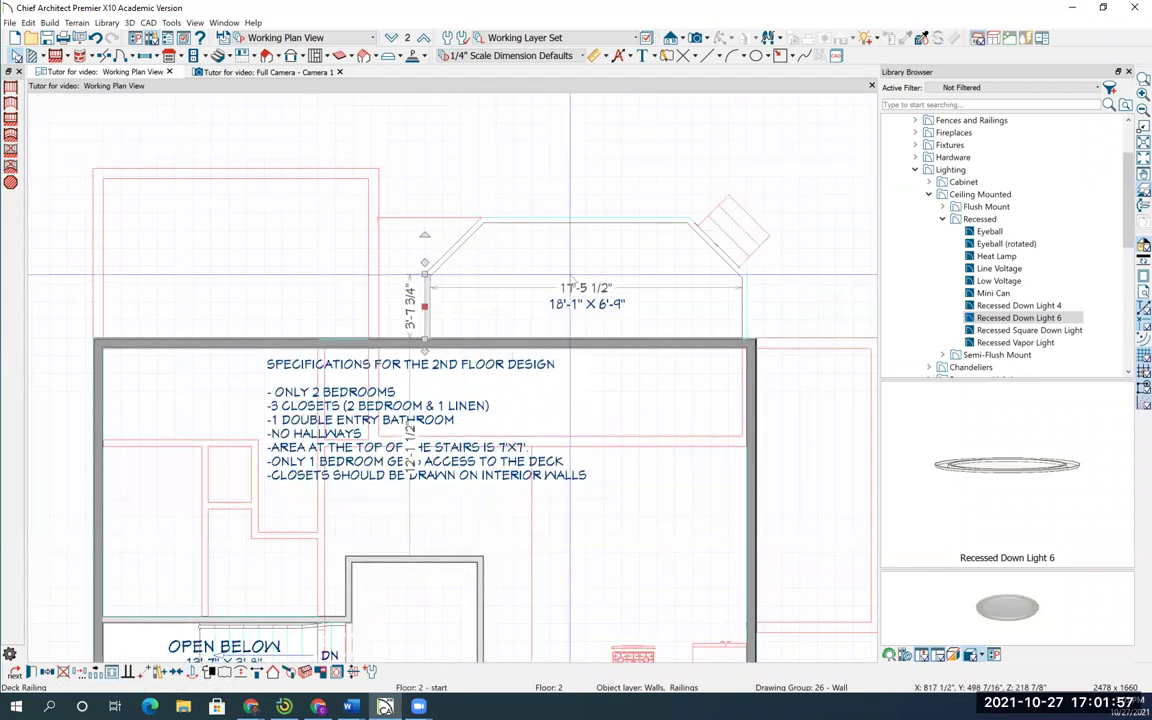
left_click(597, 245)
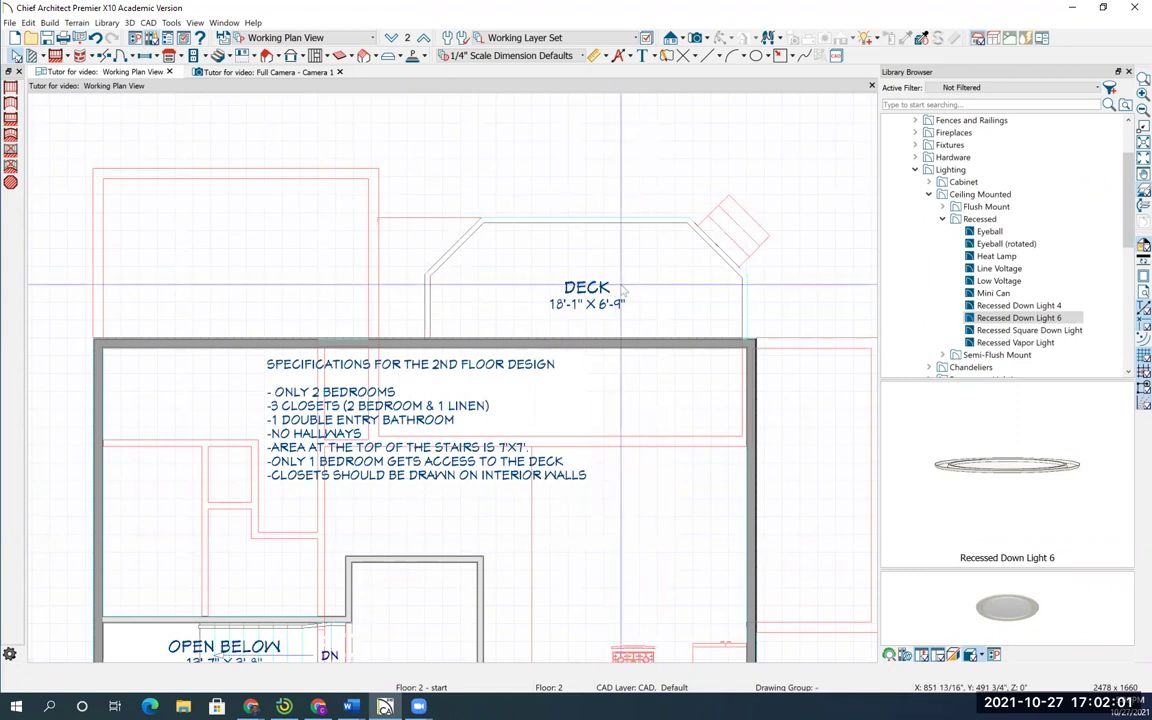
scroll(620, 275, "down", 2)
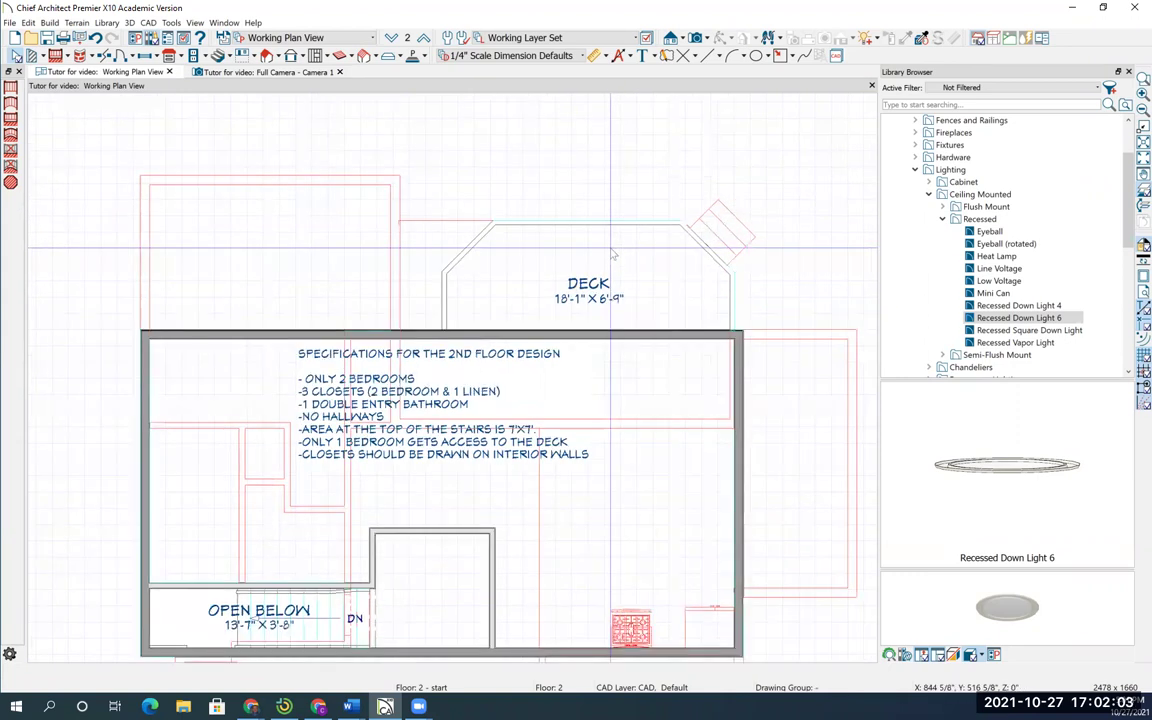
middle_click_drag(705, 466, 688, 418)
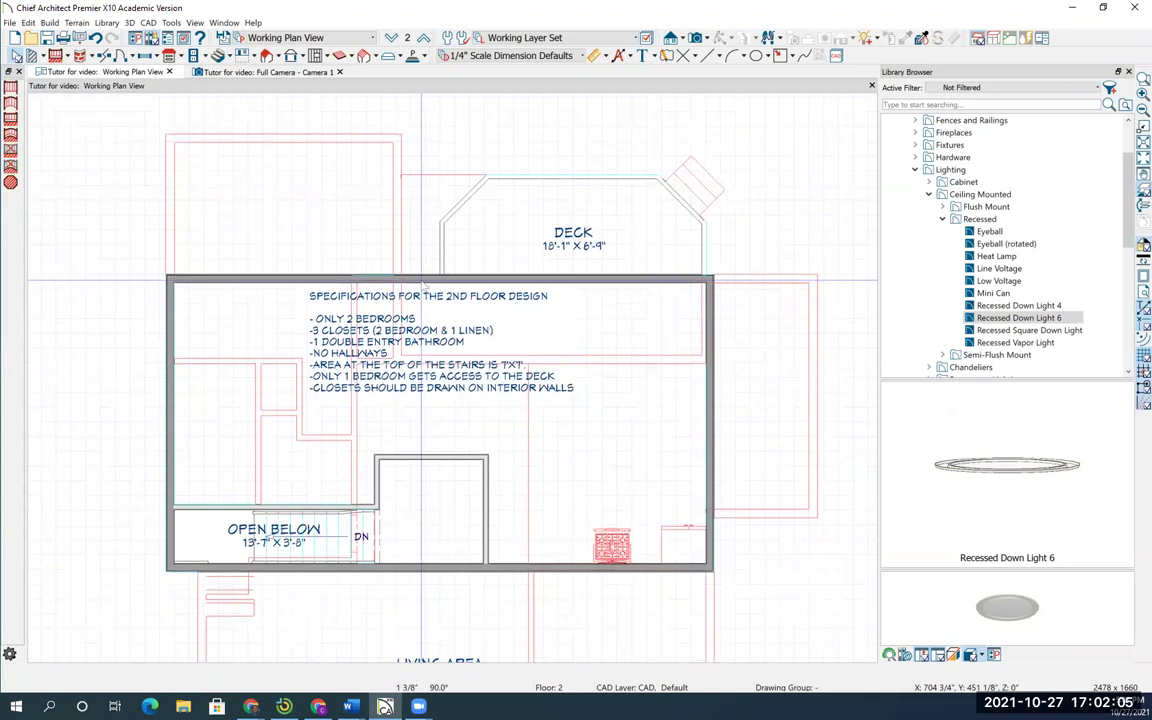
scroll(428, 401, "up", 3)
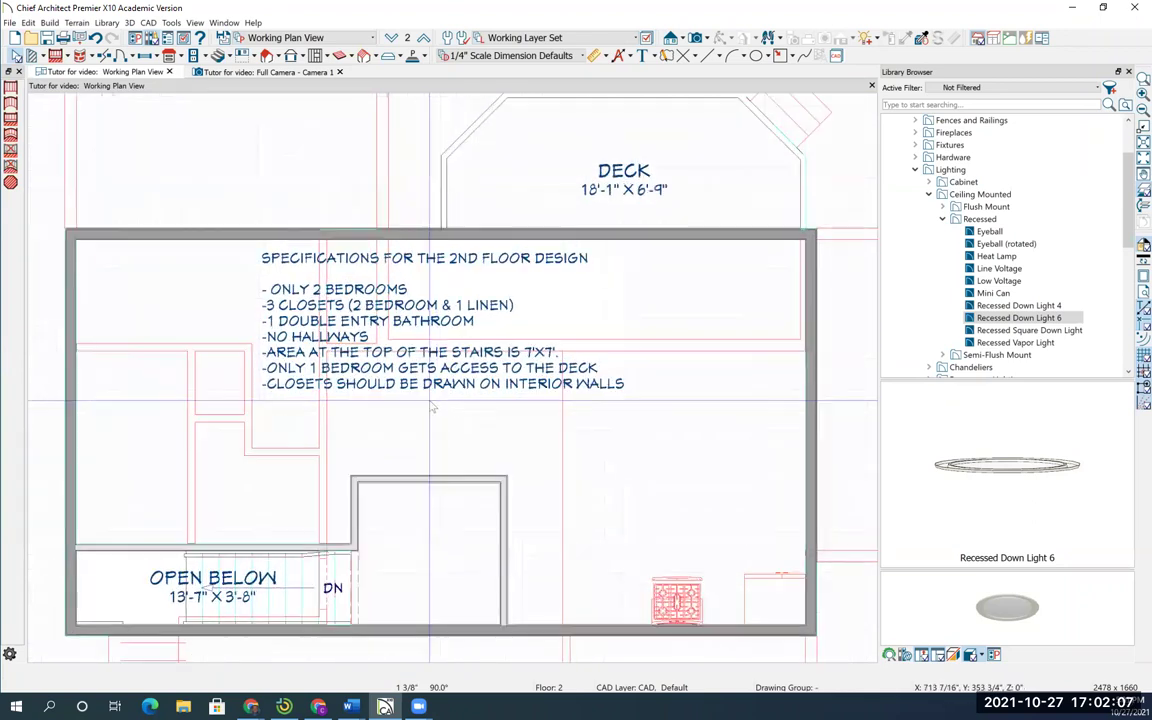
middle_click_drag(428, 401, 458, 437)
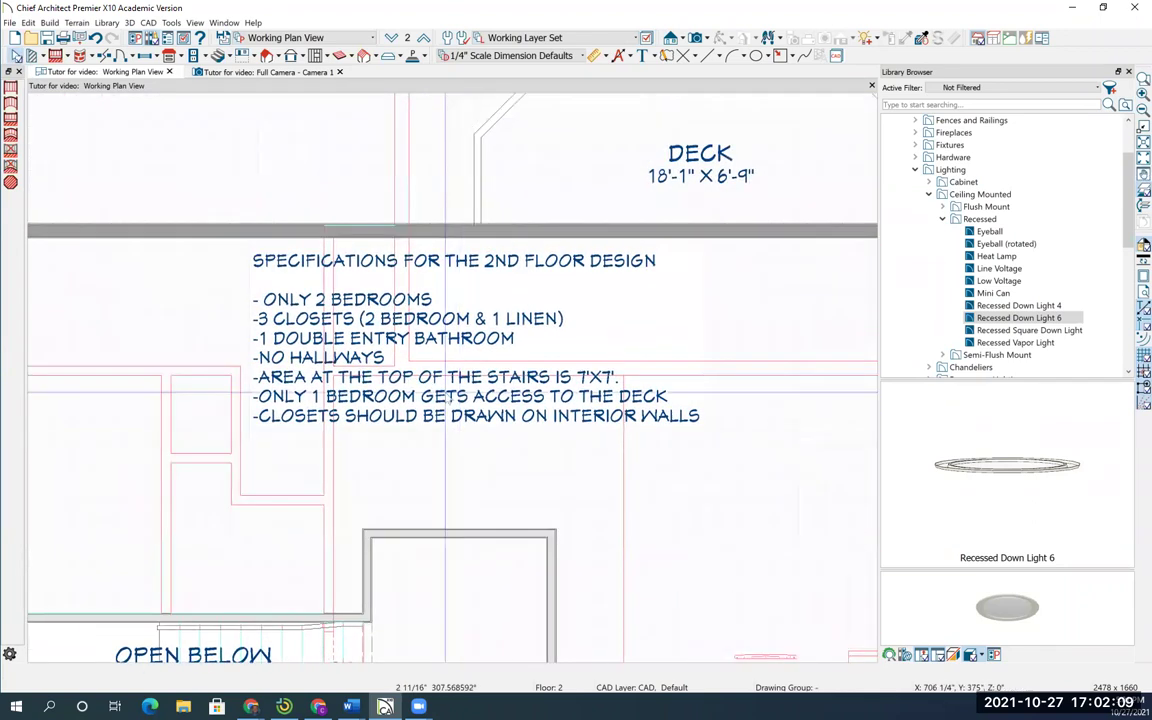